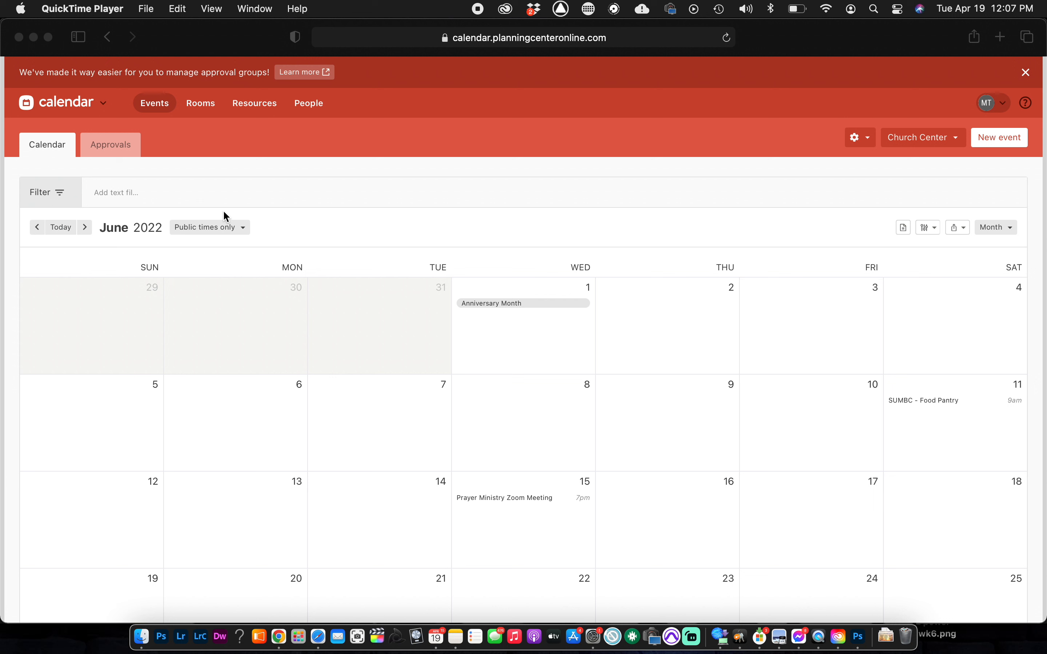
Start a new event named "Women's Prayer Breakfast" owned by Media Team, using the template "Event (Announcement Only No Room Needed)"
{"action": "left_click", "coordinate": [86, 230]}
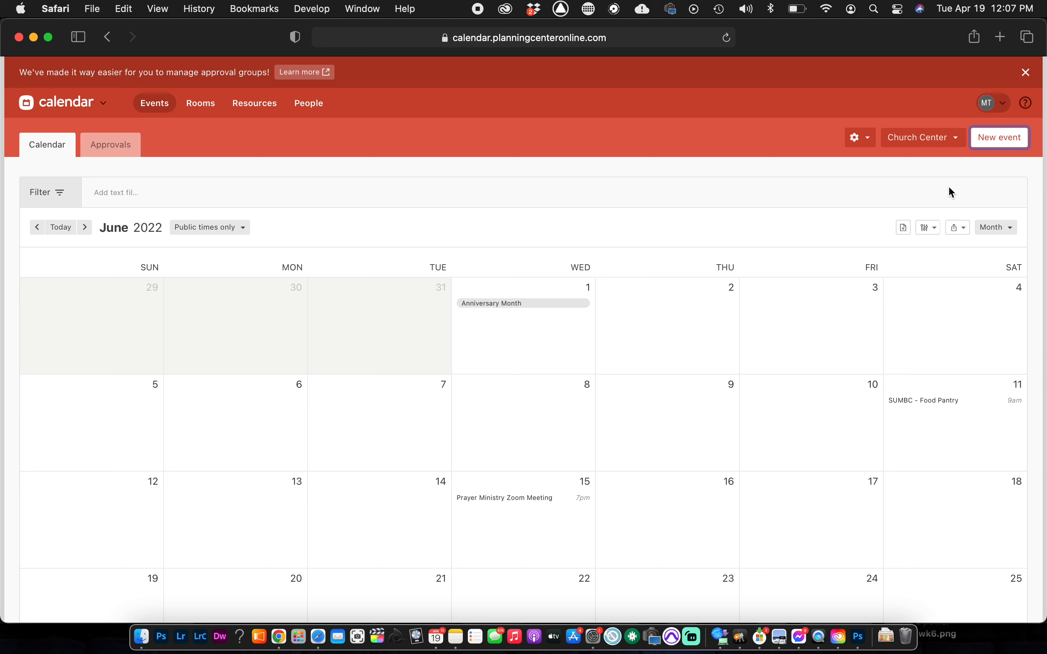
{"action": "left_click", "coordinate": [1002, 139]}
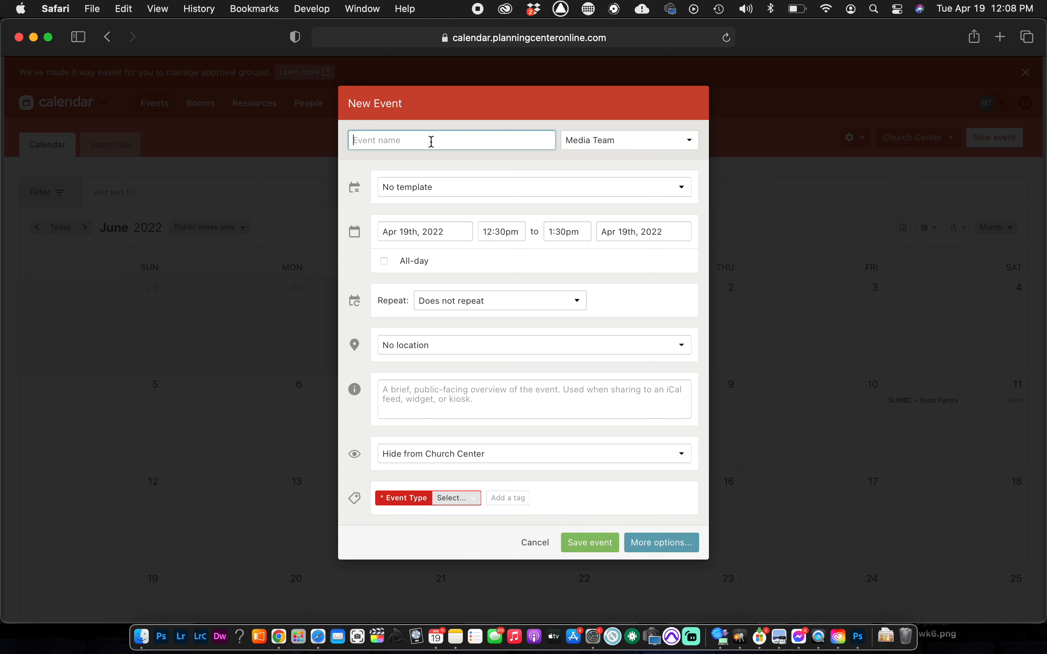
{"action": "type", "text": "Women's Prayer Breakfast"}
{"action": "left_click", "coordinate": [604, 145]}
{"action": "scroll", "coordinate": [611, 86], "scroll_direction": "up", "scroll_amount": 2}
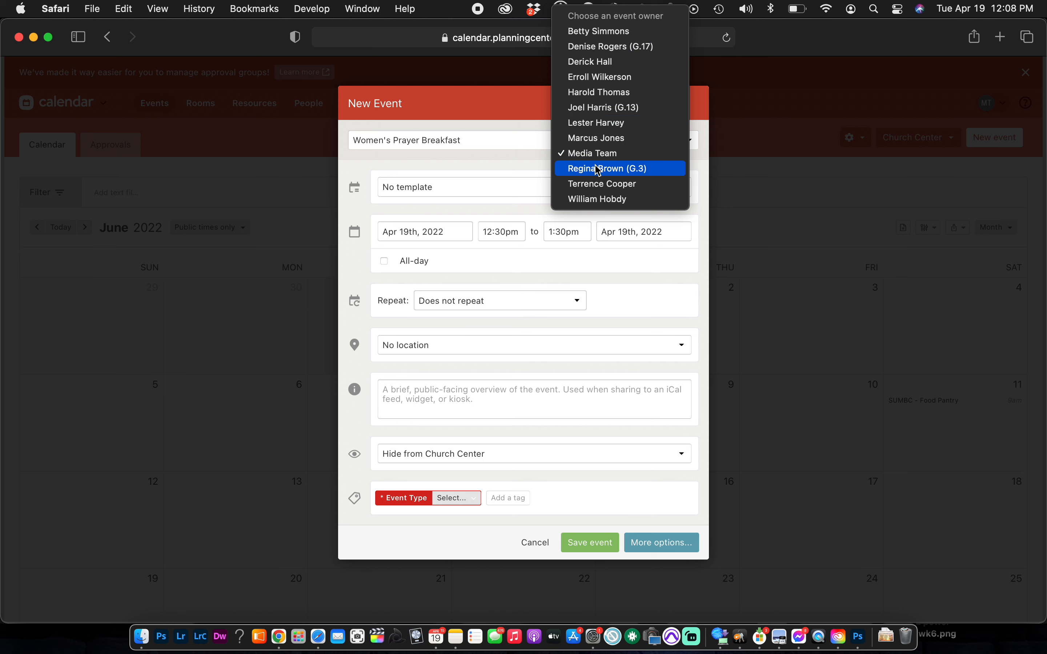
{"action": "left_click", "coordinate": [539, 154]}
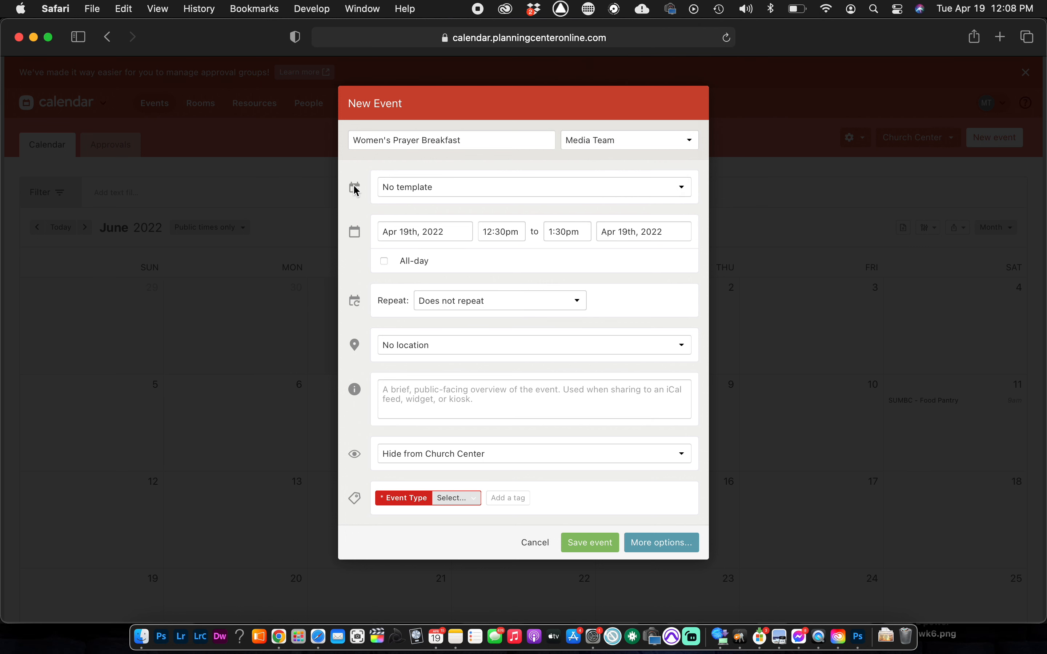
{"action": "left_click", "coordinate": [413, 191]}
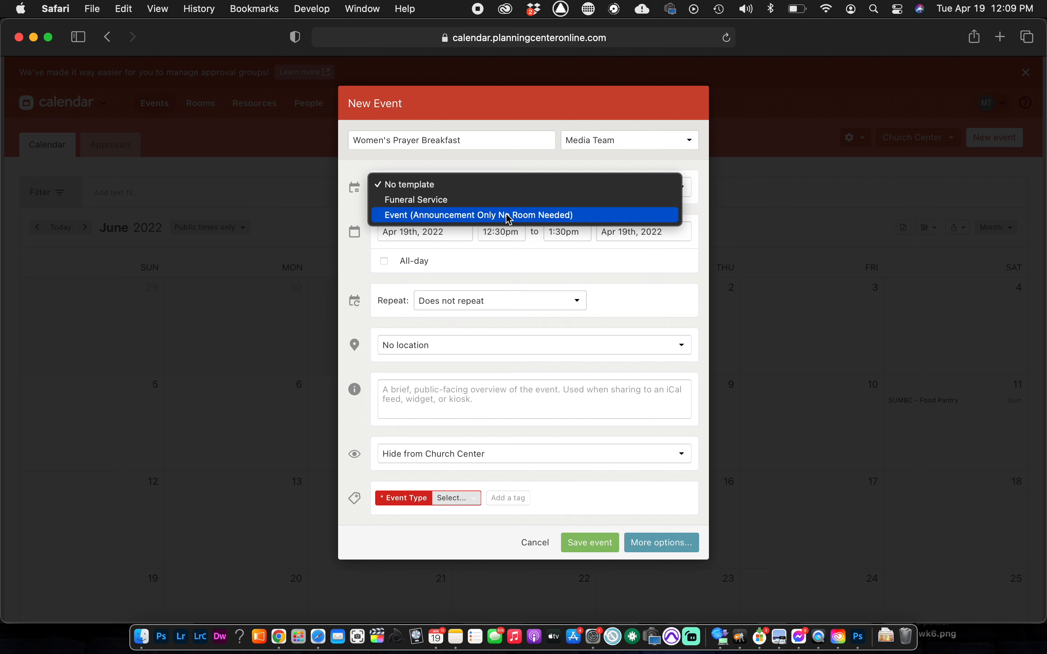
{"action": "left_click", "coordinate": [457, 216]}
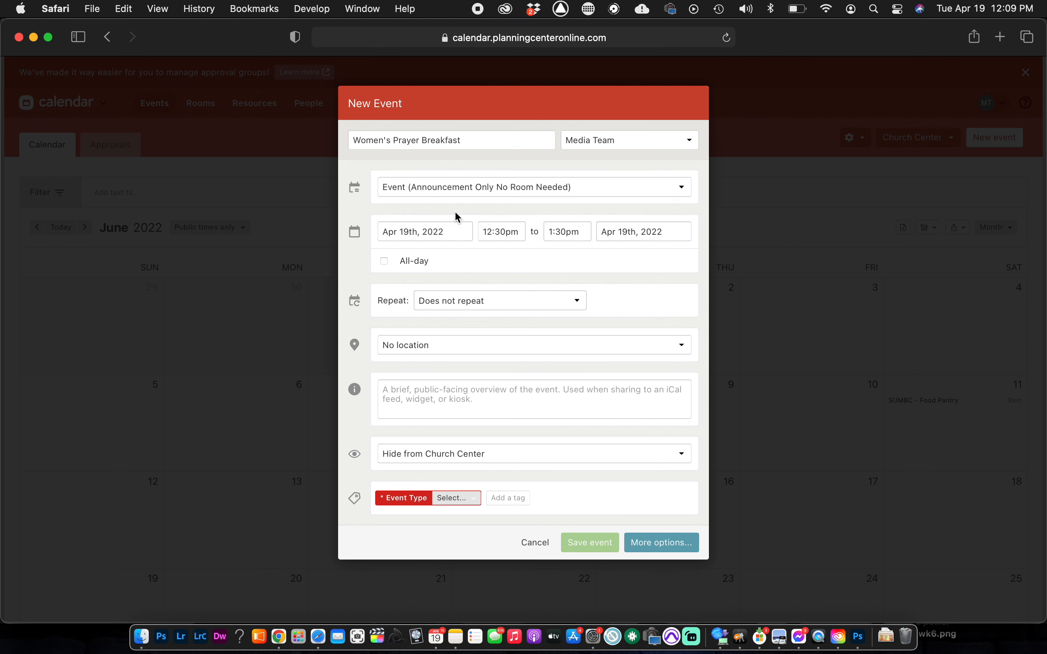
Set the event's date to June 4, 2022
{"action": "left_click", "coordinate": [408, 231]}
{"action": "left_click", "coordinate": [515, 262]}
{"action": "left_click", "coordinate": [517, 264]}
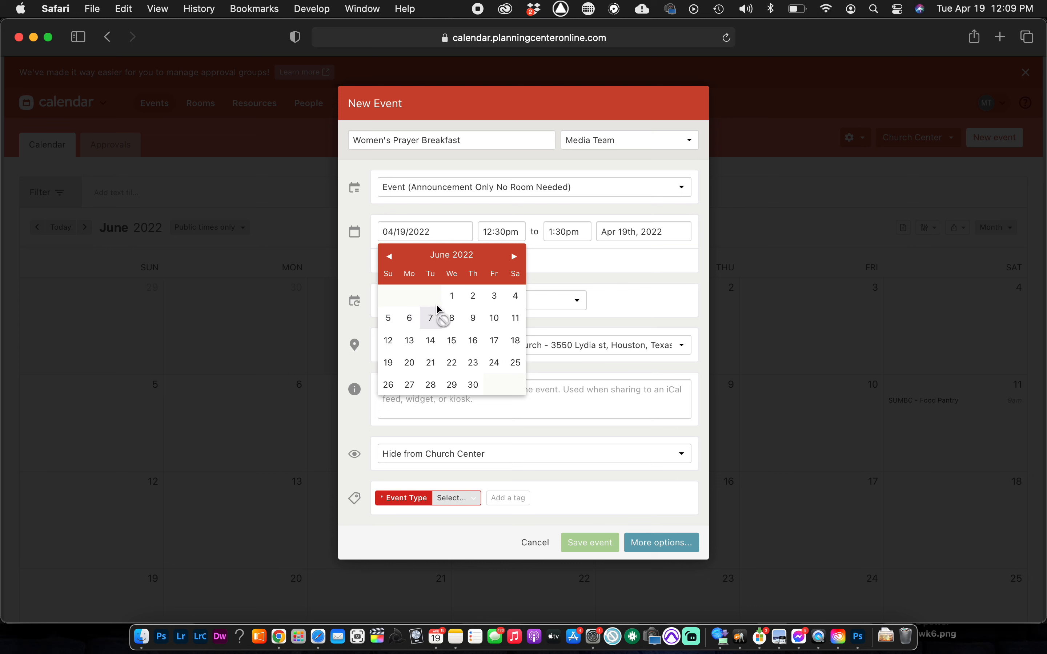
{"action": "left_click", "coordinate": [514, 298]}
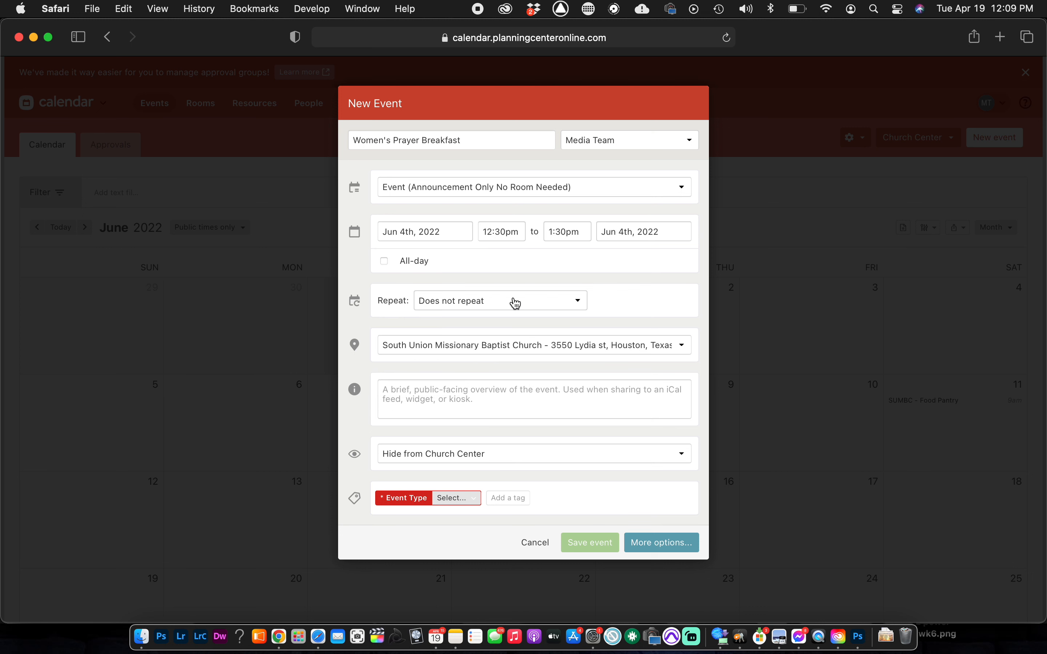
Set the event's time from 10:00am to 11:30am
{"action": "left_click", "coordinate": [499, 231]}
{"action": "scroll", "coordinate": [513, 300], "scroll_direction": "up", "scroll_amount": 5}
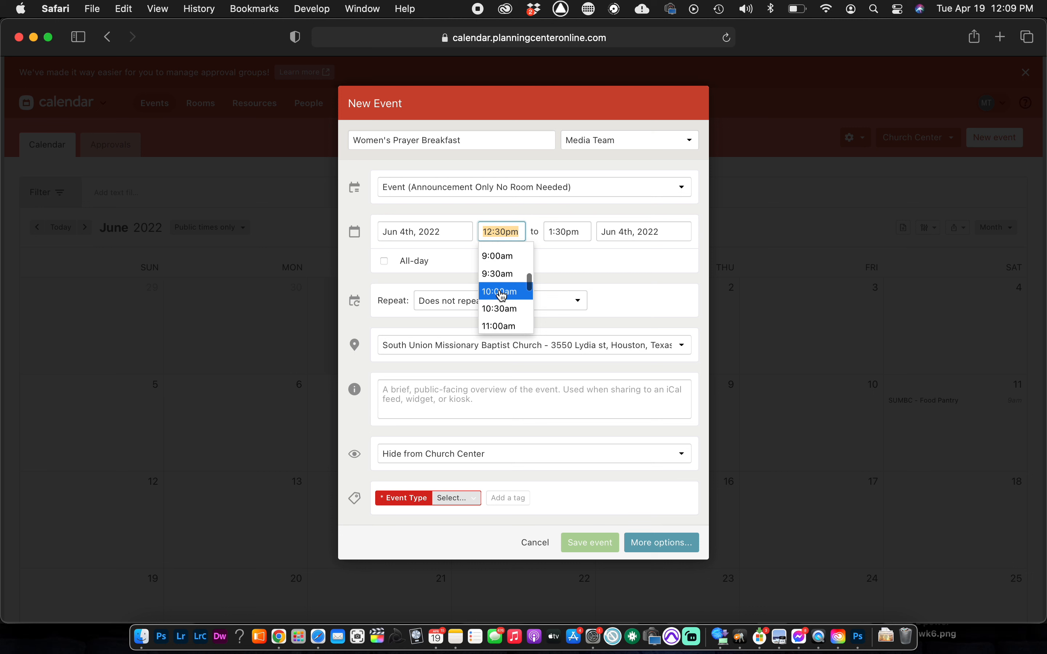
{"action": "left_click", "coordinate": [505, 298]}
{"action": "left_click", "coordinate": [562, 232]}
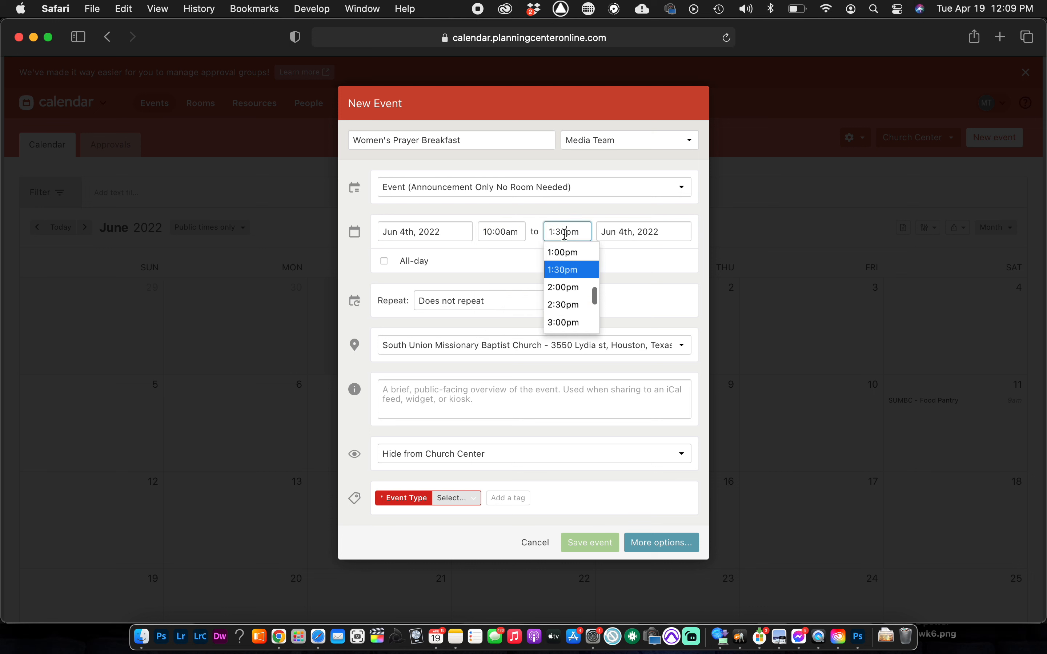
{"action": "scroll", "coordinate": [571, 288], "scroll_direction": "up", "scroll_amount": 3}
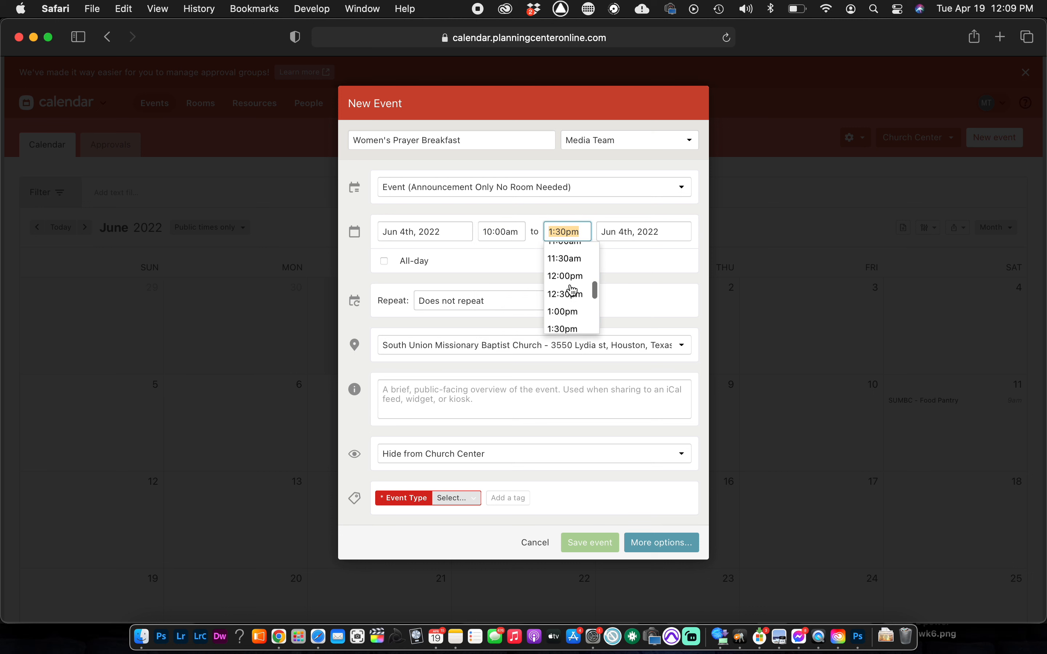
{"action": "left_click", "coordinate": [571, 278]}
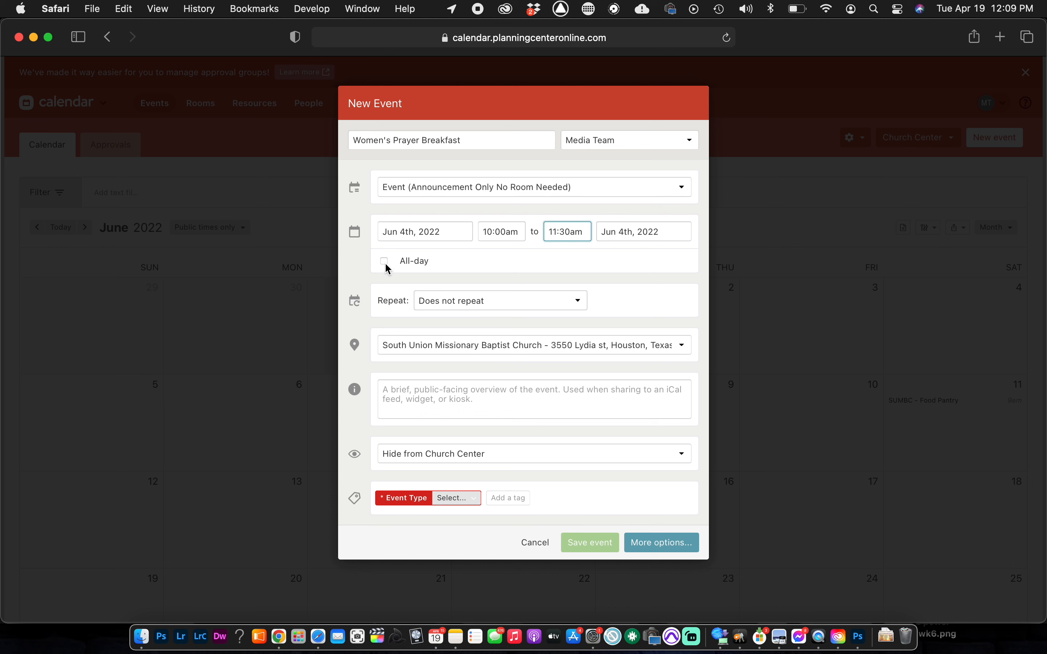
Keep South Union Missionary Baptist Church as the location and enter the public description "Come join us for prayer time and breakfast!"
{"action": "left_click", "coordinate": [403, 346]}
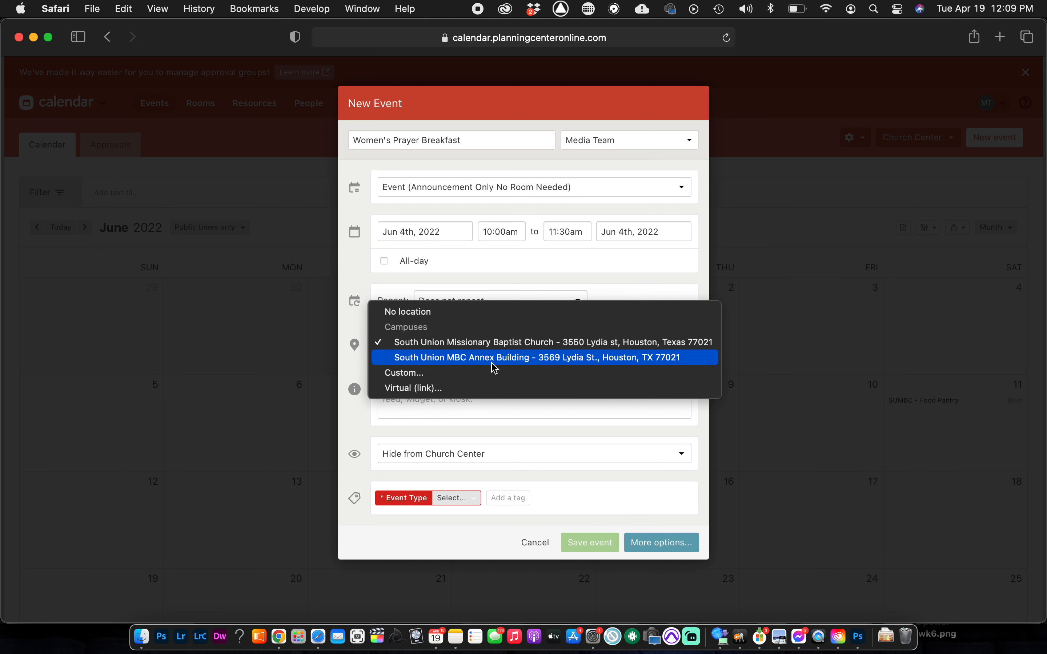
{"action": "left_click", "coordinate": [623, 279]}
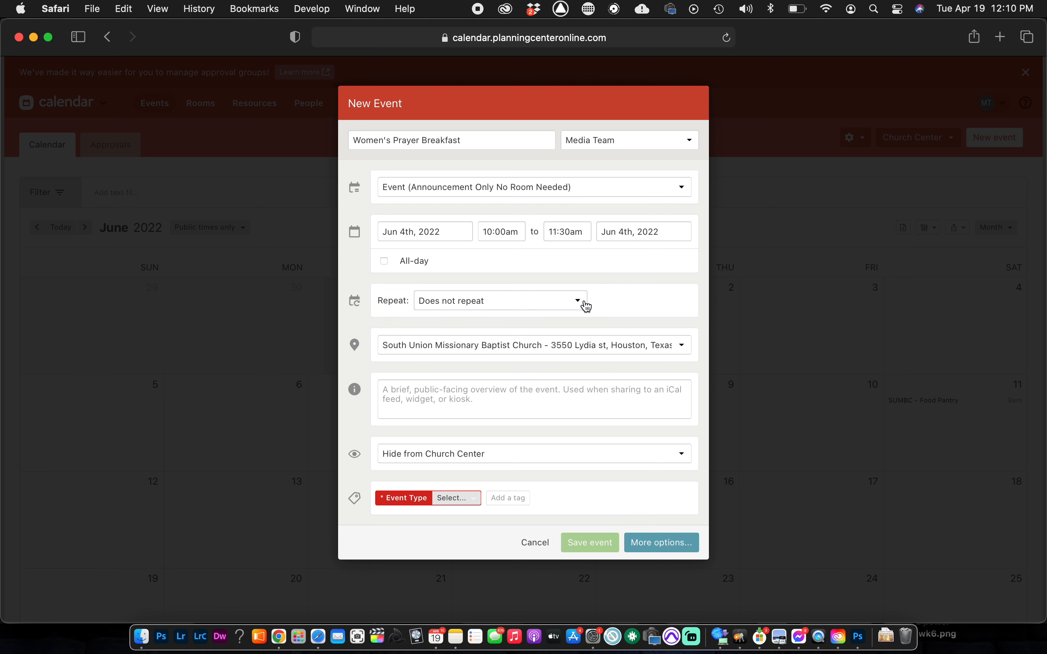
{"action": "left_click", "coordinate": [423, 390]}
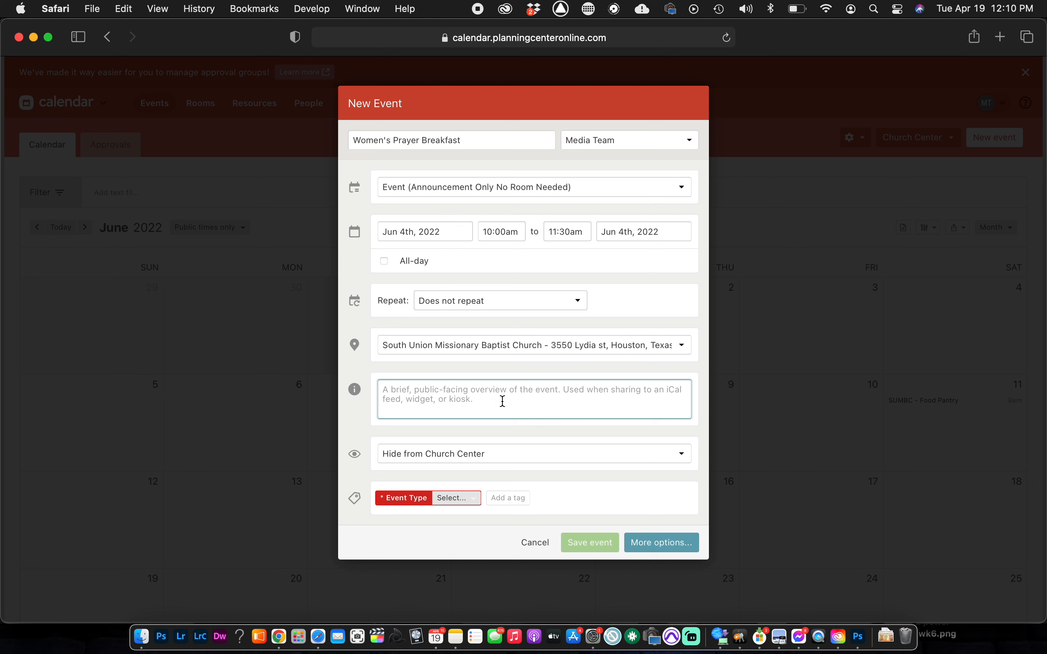
{"action": "type", "text": "C"}
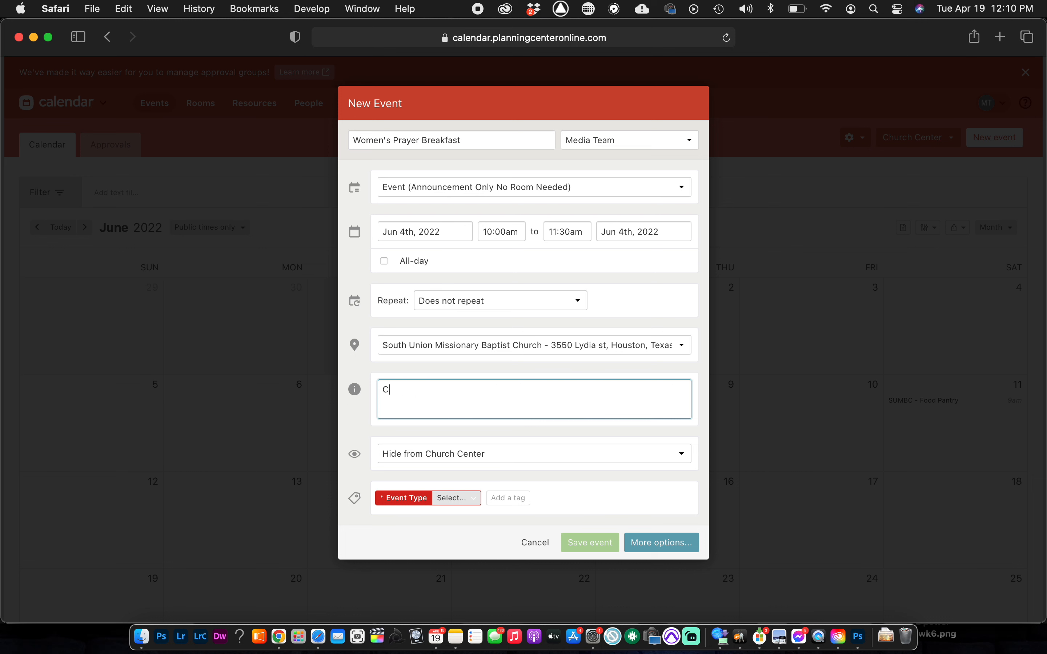
{"action": "type", "text": "ome join us for prayer time and breakfast"}
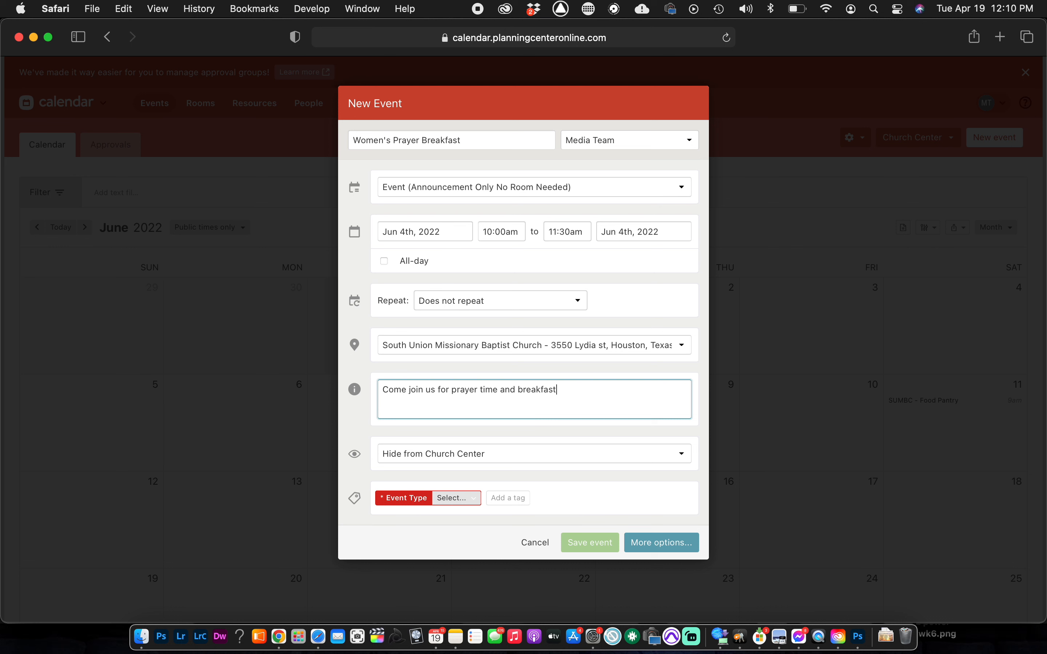
{"action": "type", "text": "!"}
Keep the event hidden from Church Center and set its Event Type tag to Community
{"action": "left_click", "coordinate": [410, 455]}
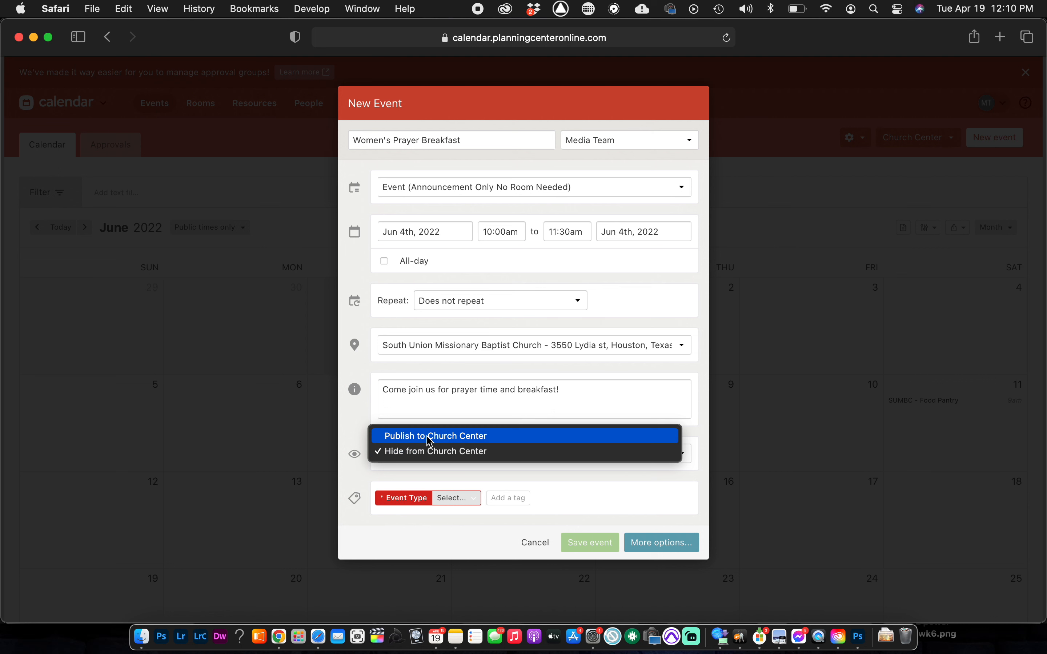
{"action": "left_click", "coordinate": [432, 457]}
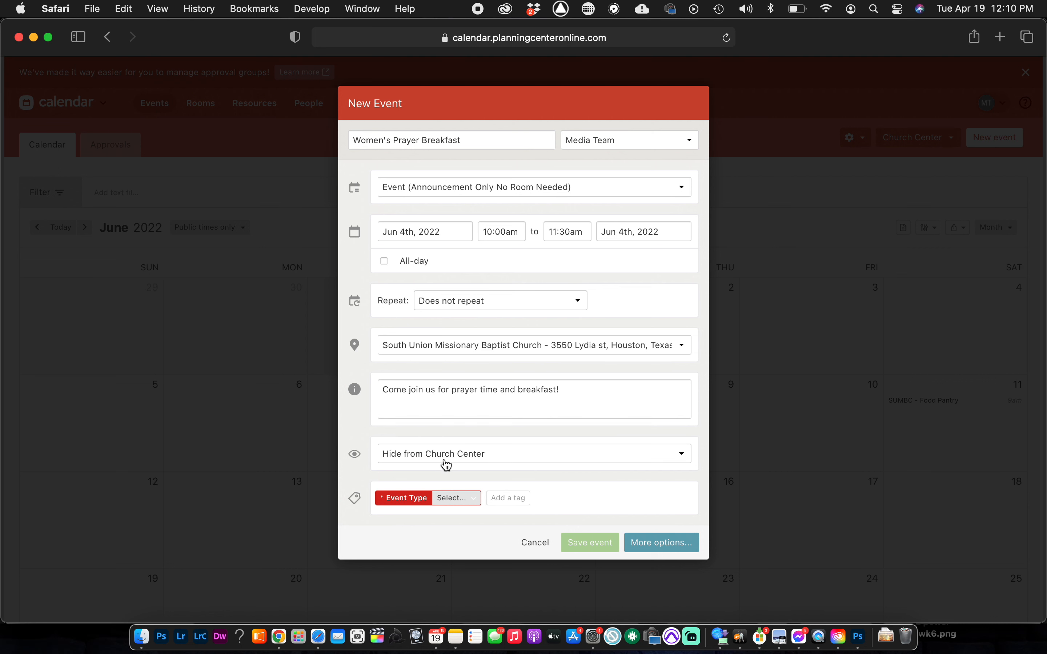
{"action": "left_click", "coordinate": [449, 498]}
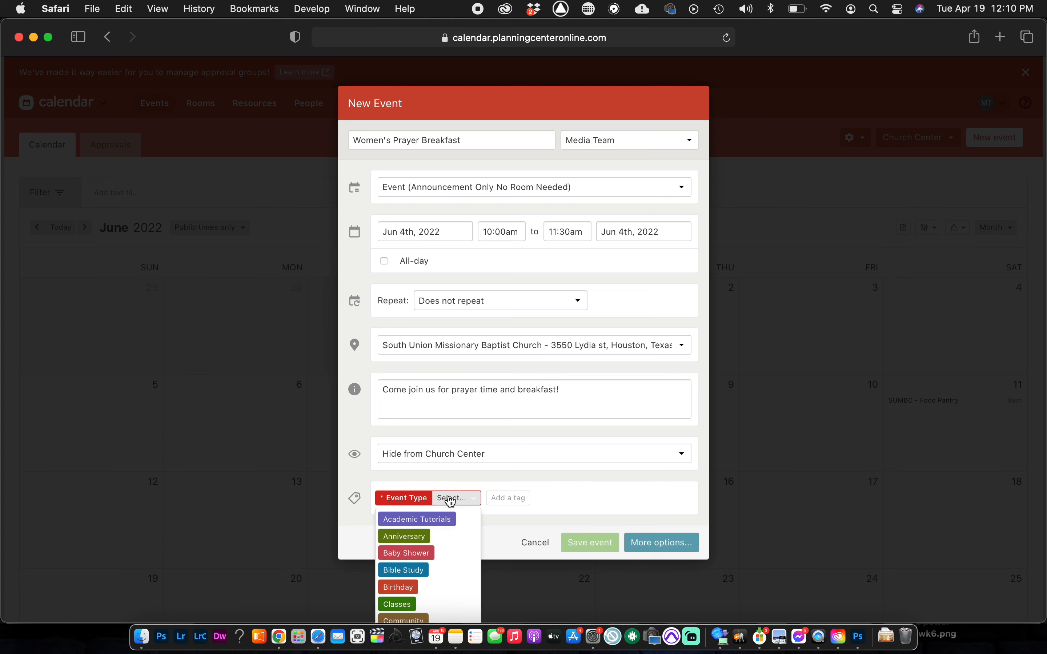
{"action": "scroll", "coordinate": [450, 500], "scroll_direction": "down", "scroll_amount": 5}
{"action": "scroll", "coordinate": [450, 501], "scroll_direction": "down", "scroll_amount": 1}
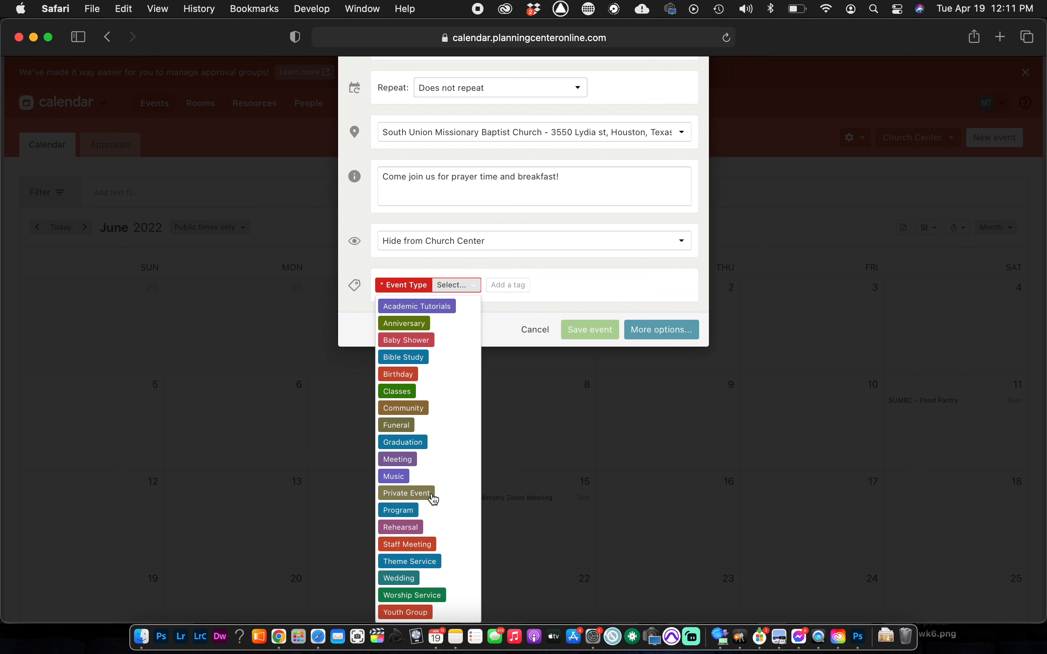
{"action": "left_click", "coordinate": [409, 407]}
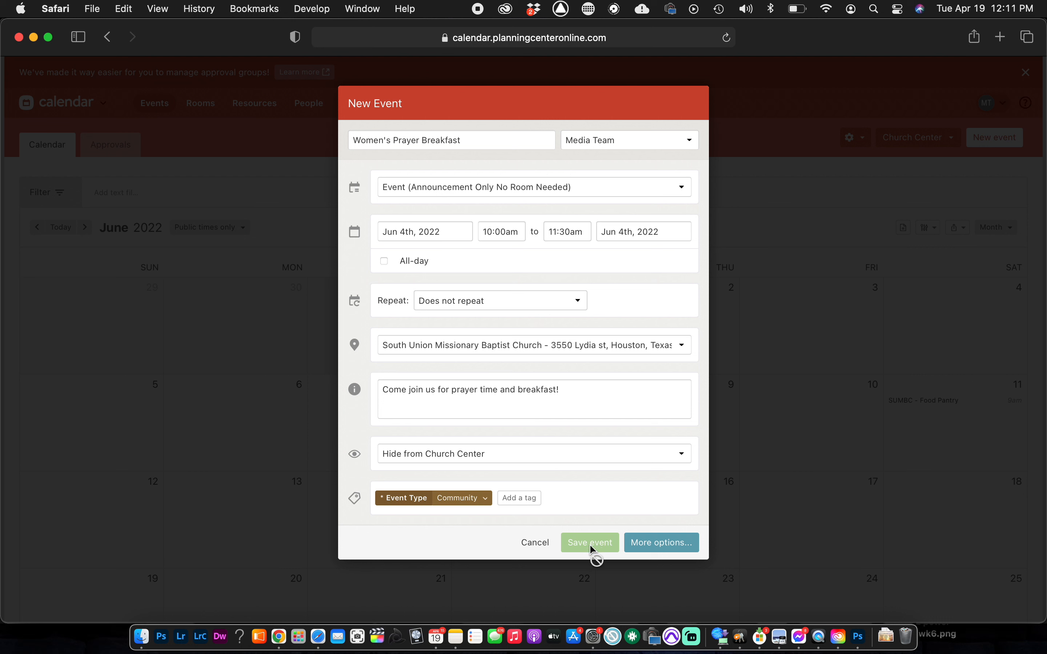
Create the Women's Prayer Breakfast event from its full options page and return to the events calendar
{"action": "left_click", "coordinate": [652, 546]}
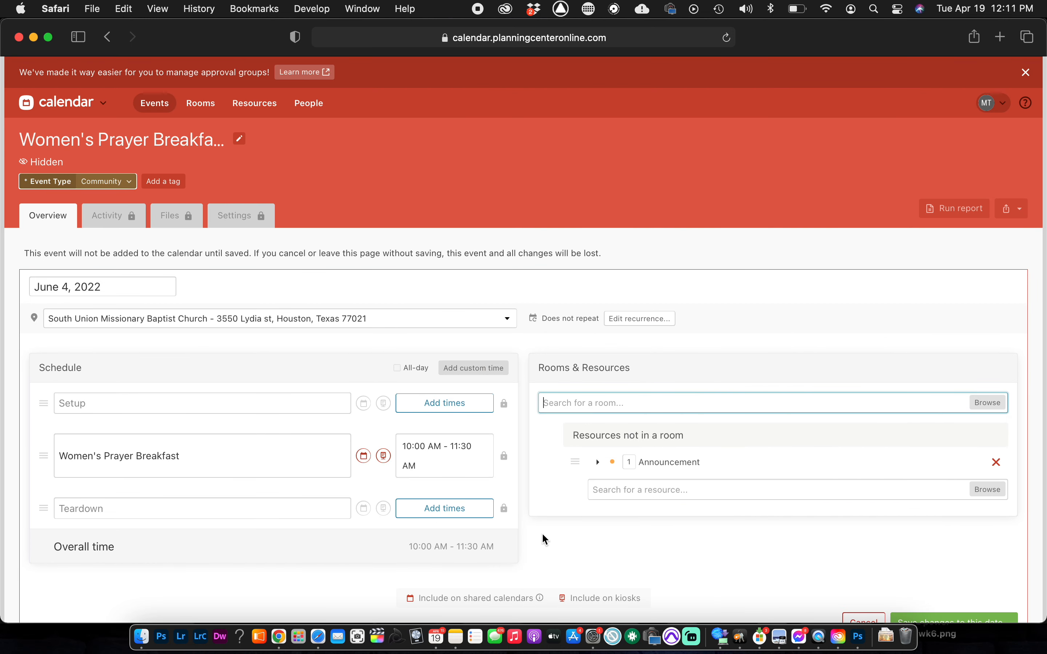
{"action": "scroll", "coordinate": [543, 535], "scroll_direction": "down", "scroll_amount": 3}
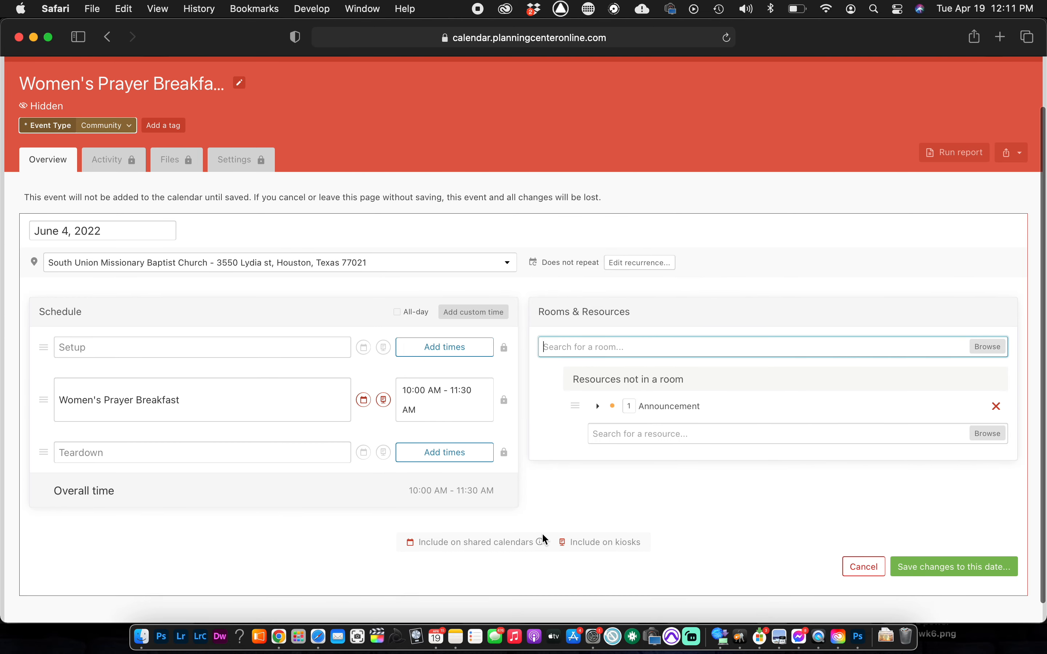
{"action": "scroll", "coordinate": [542, 533], "scroll_direction": "down", "scroll_amount": 1}
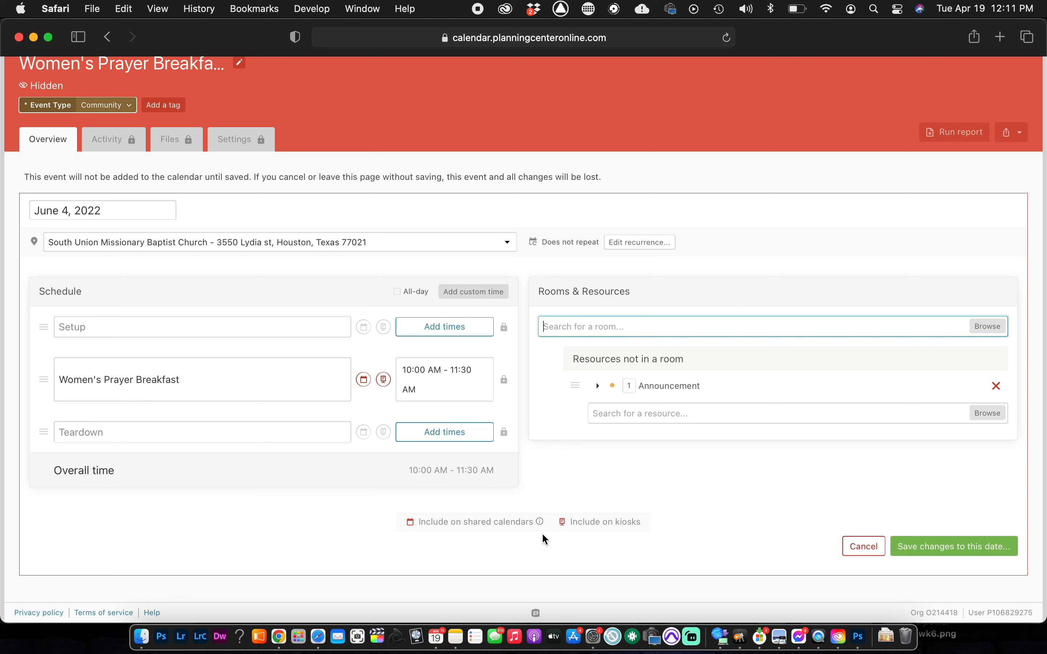
{"action": "left_click", "coordinate": [950, 552]}
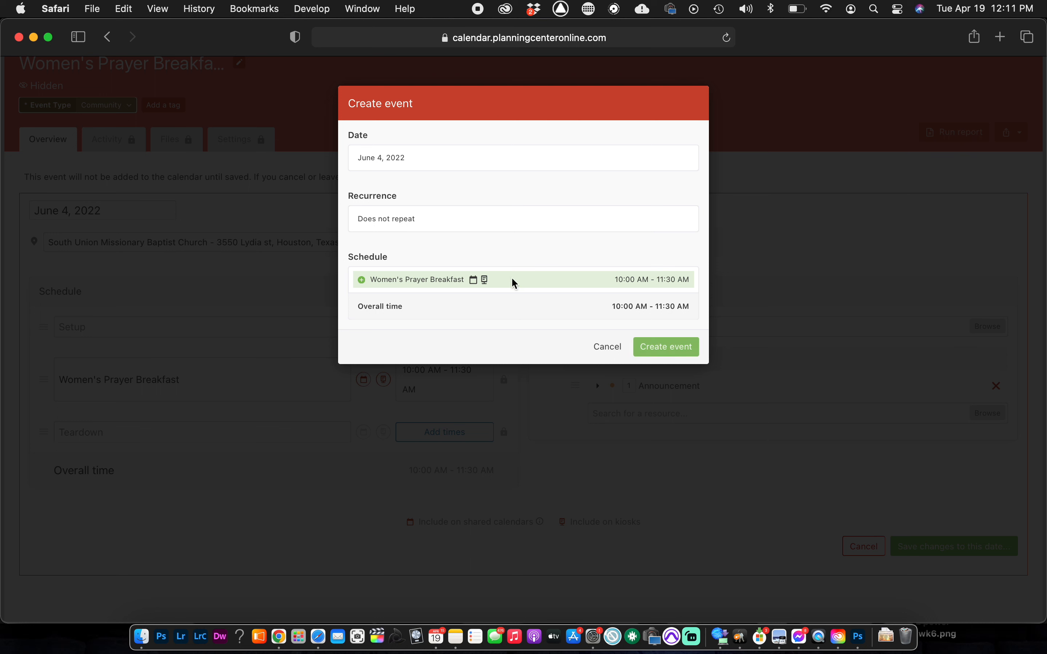
{"action": "left_click", "coordinate": [665, 349]}
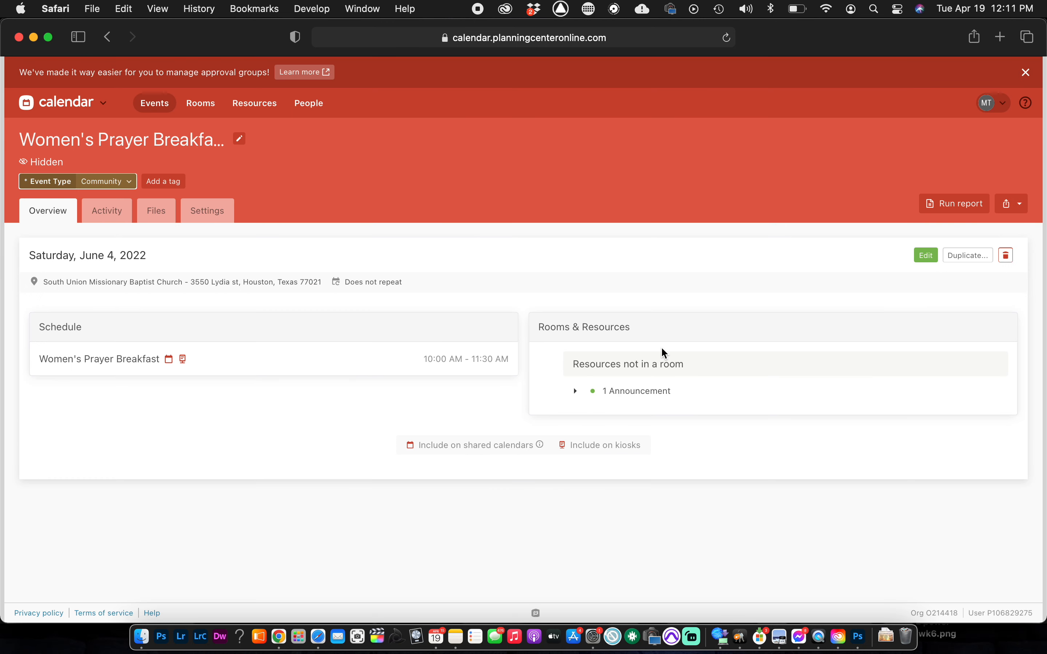
{"action": "left_click", "coordinate": [160, 106]}
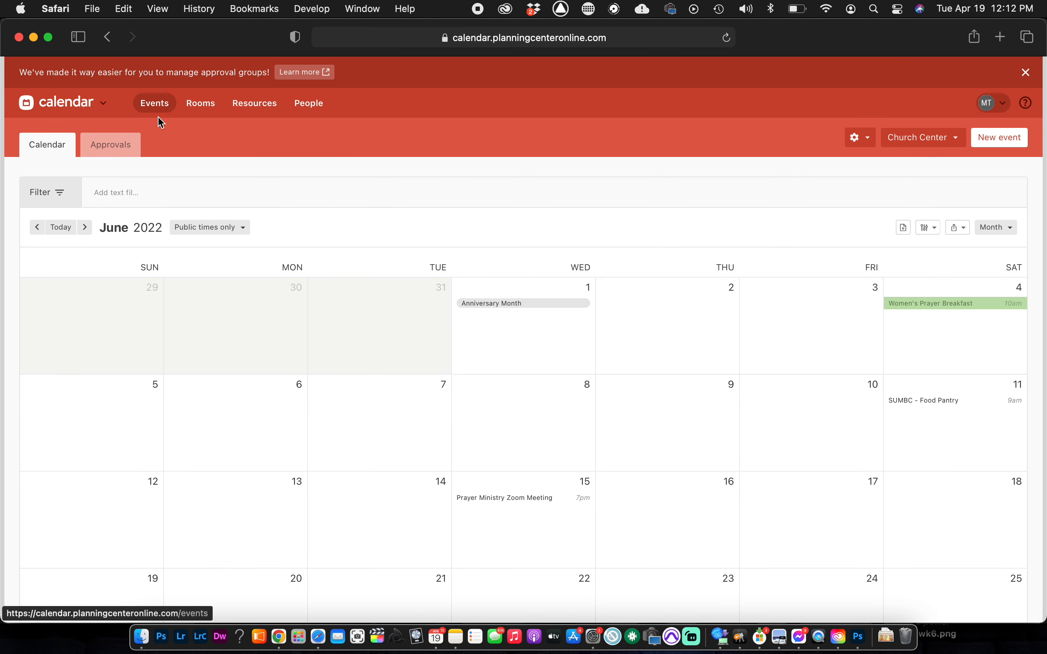